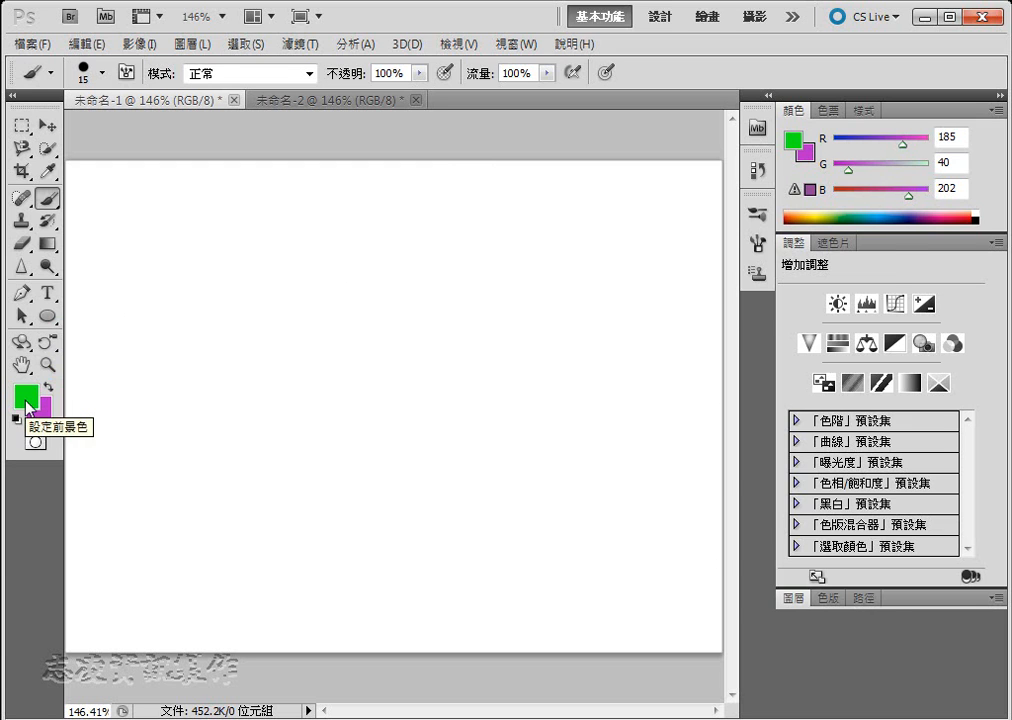
Set the foreground colour to blue 0cb2cd and activate the Brush tool
click(27, 405)
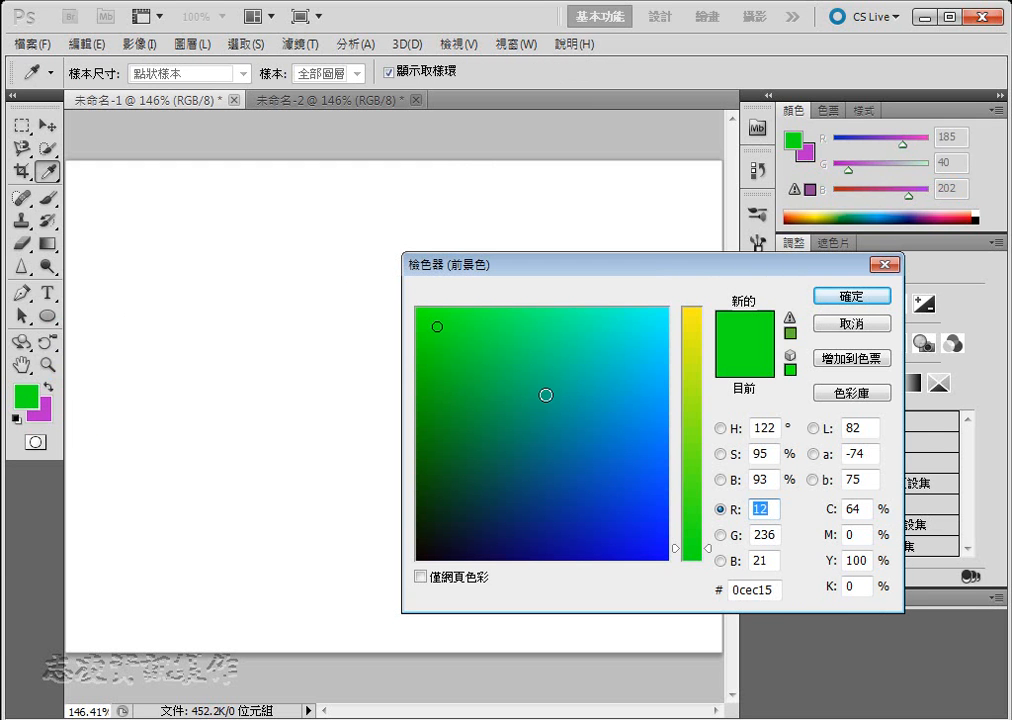
click(619, 384)
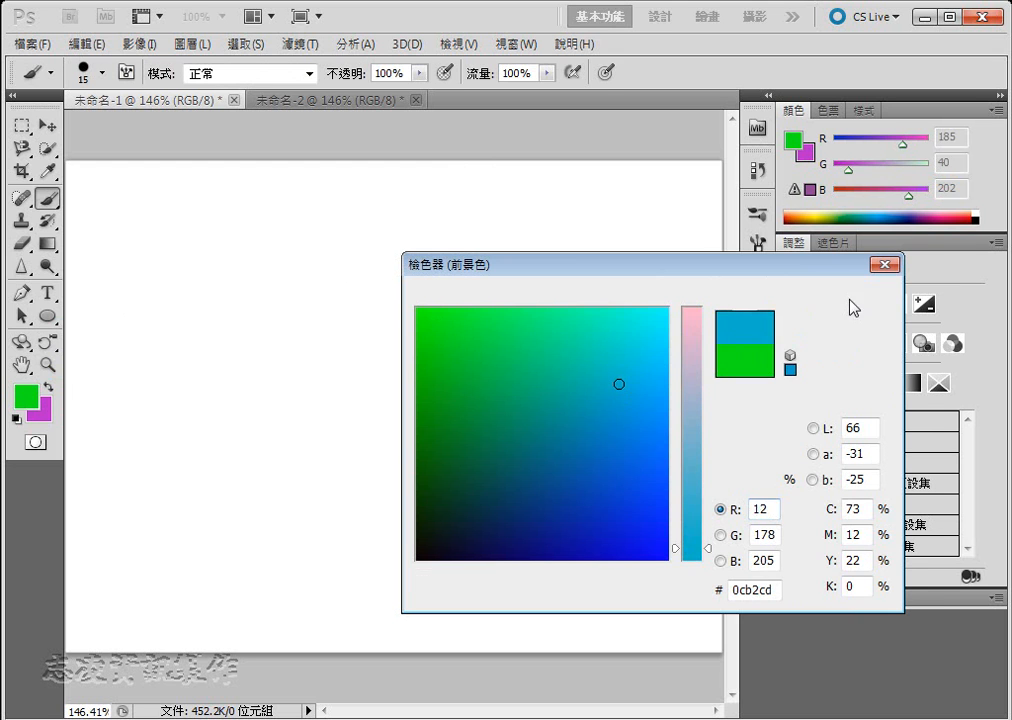
click(852, 297)
key(b)
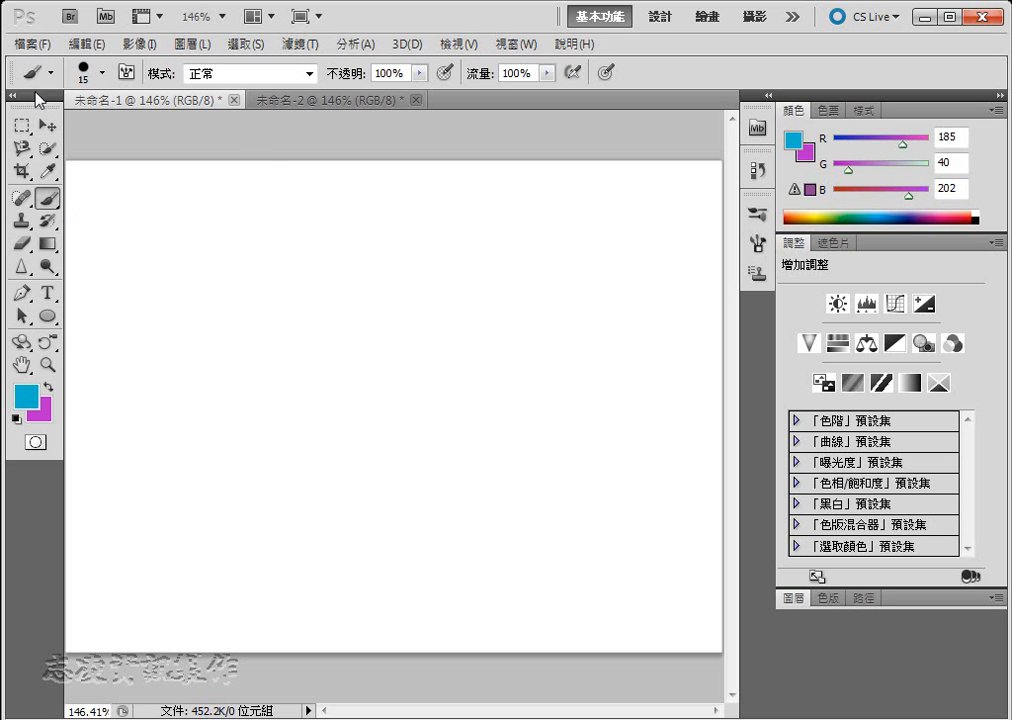
Set the brush size to 22 px and its hardness to 91%
click(104, 80)
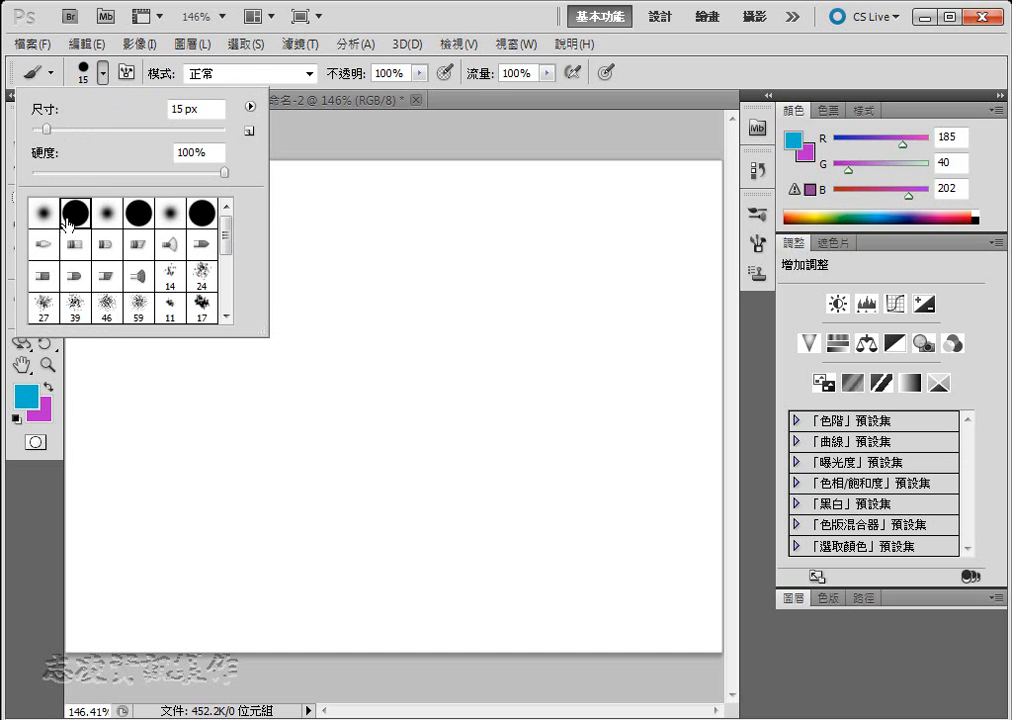
drag(46, 129, 52, 129)
drag(224, 173, 222, 173)
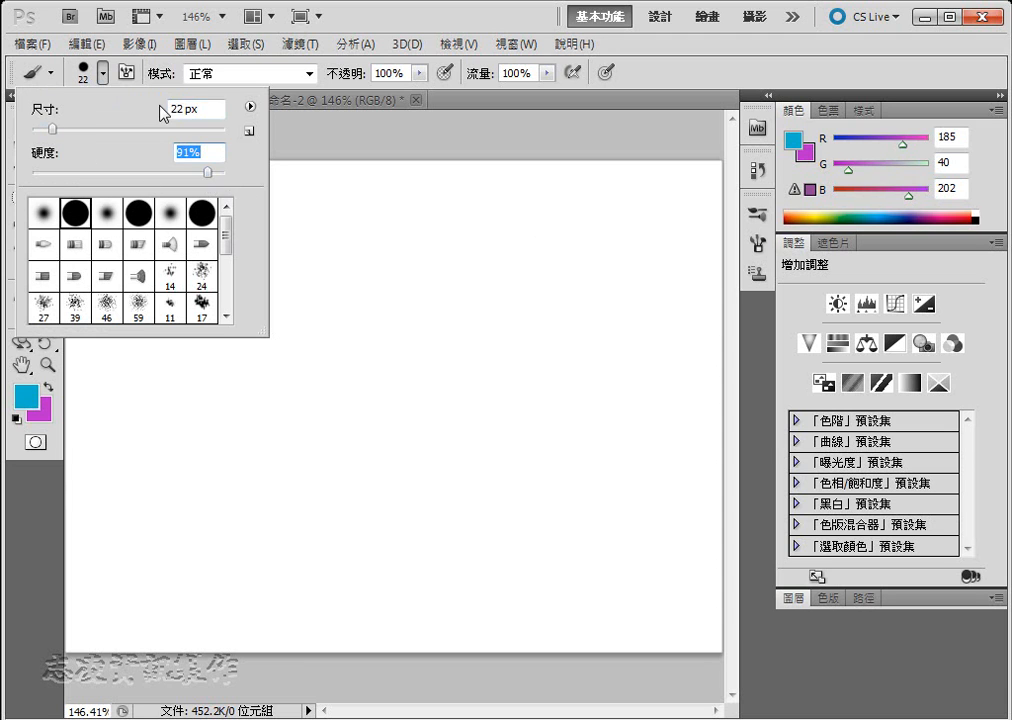
click(124, 84)
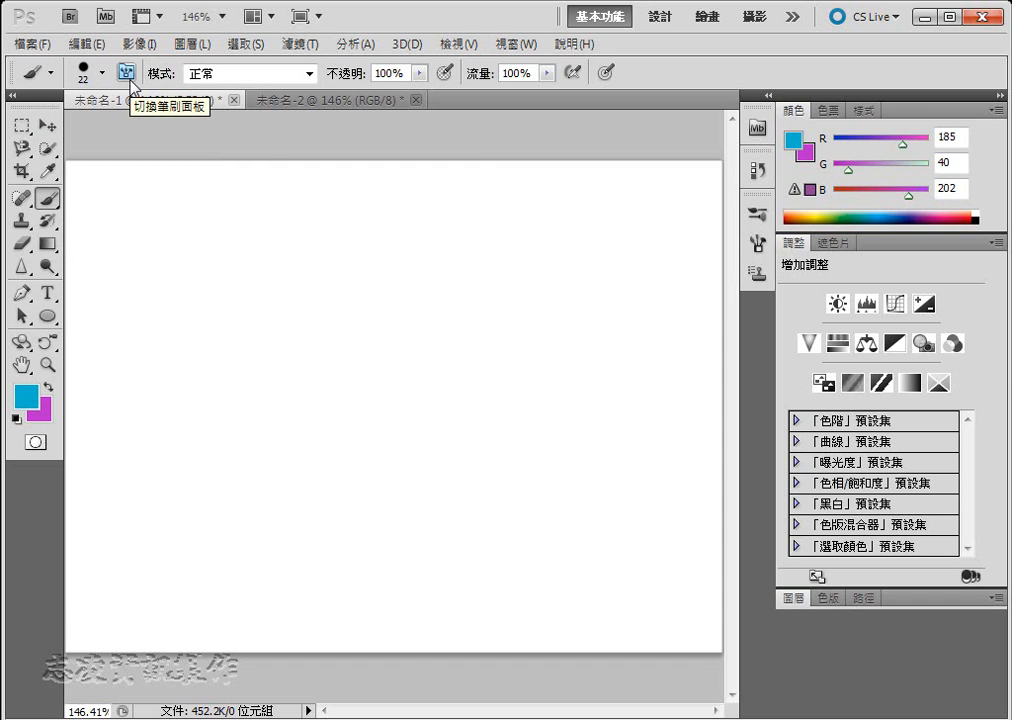
Examine the detailed brush tip settings and the available brush blending modes
click(127, 74)
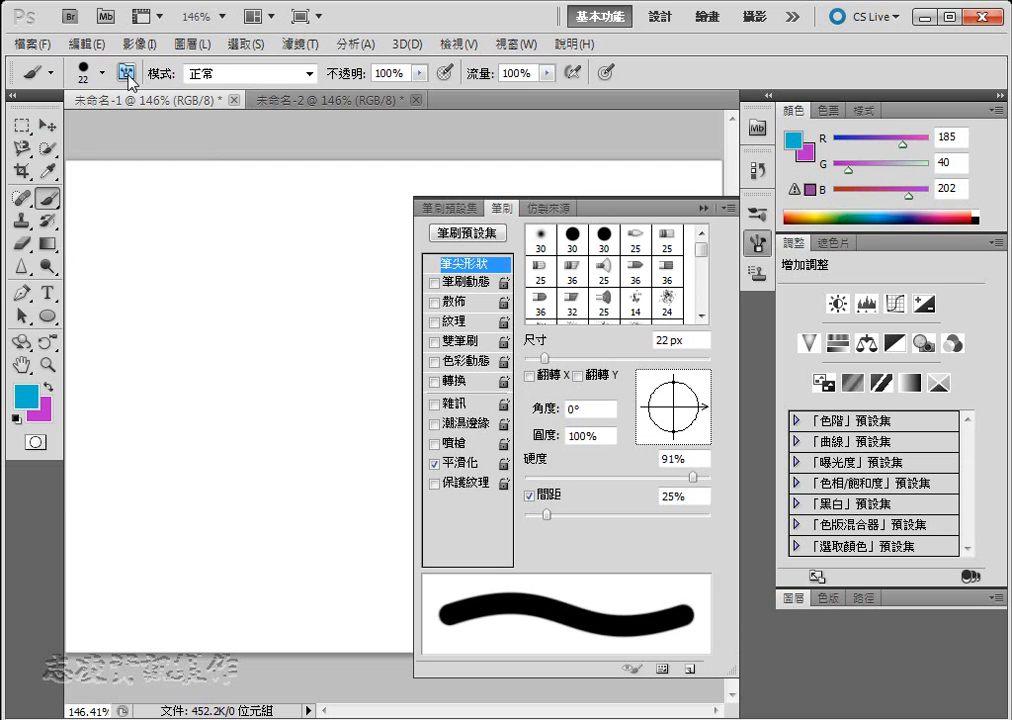
click(127, 74)
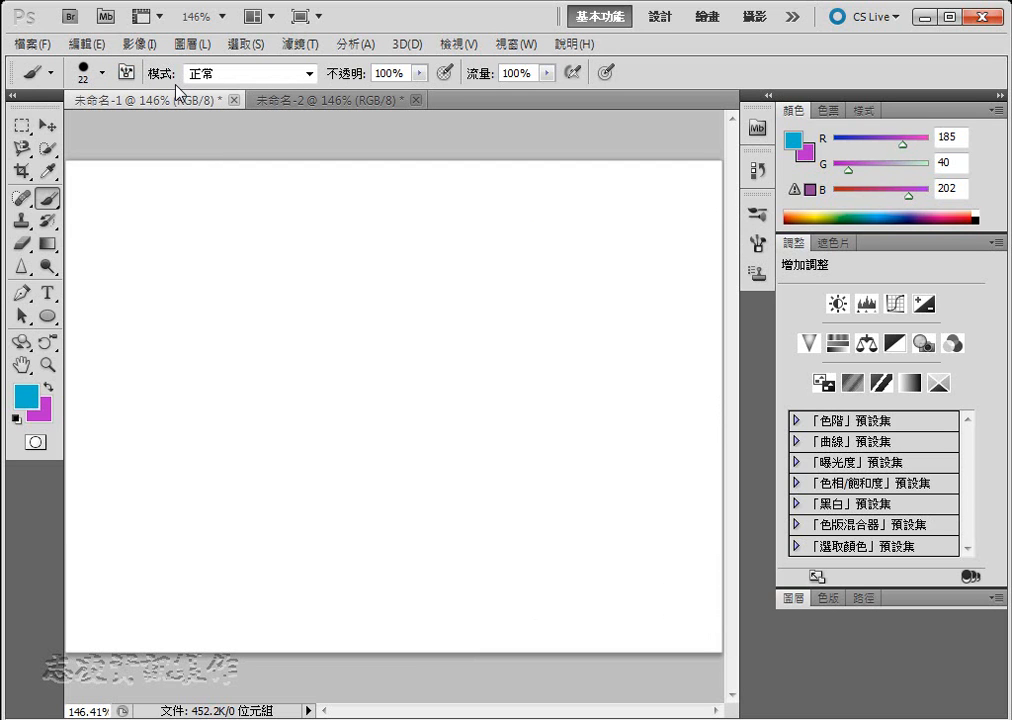
click(309, 74)
click(309, 74)
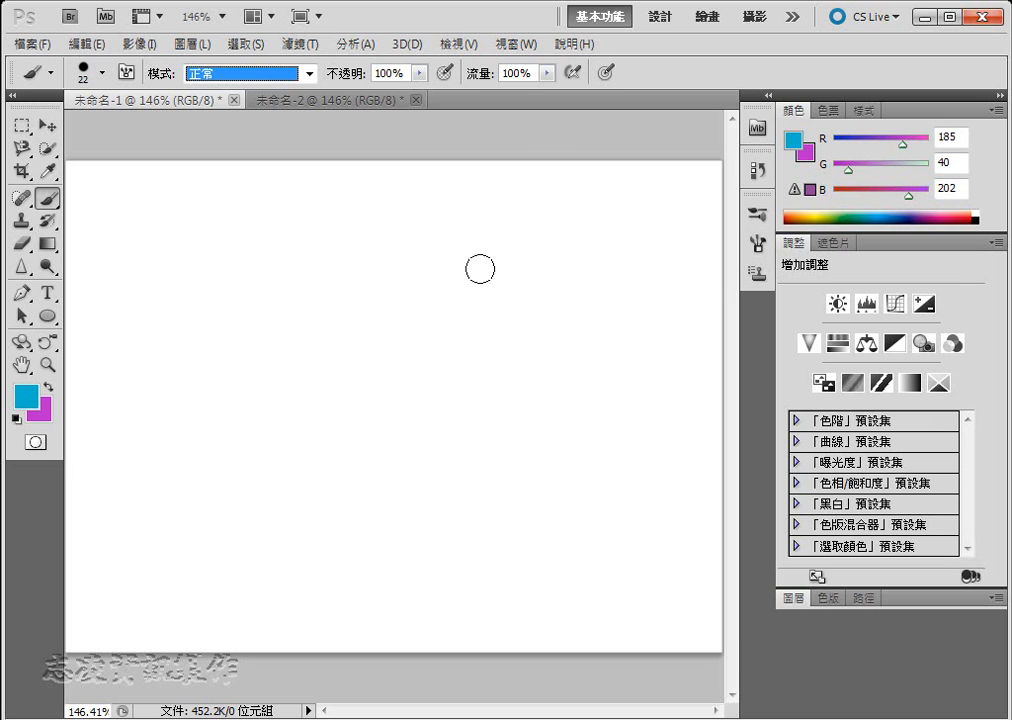
key(Escape)
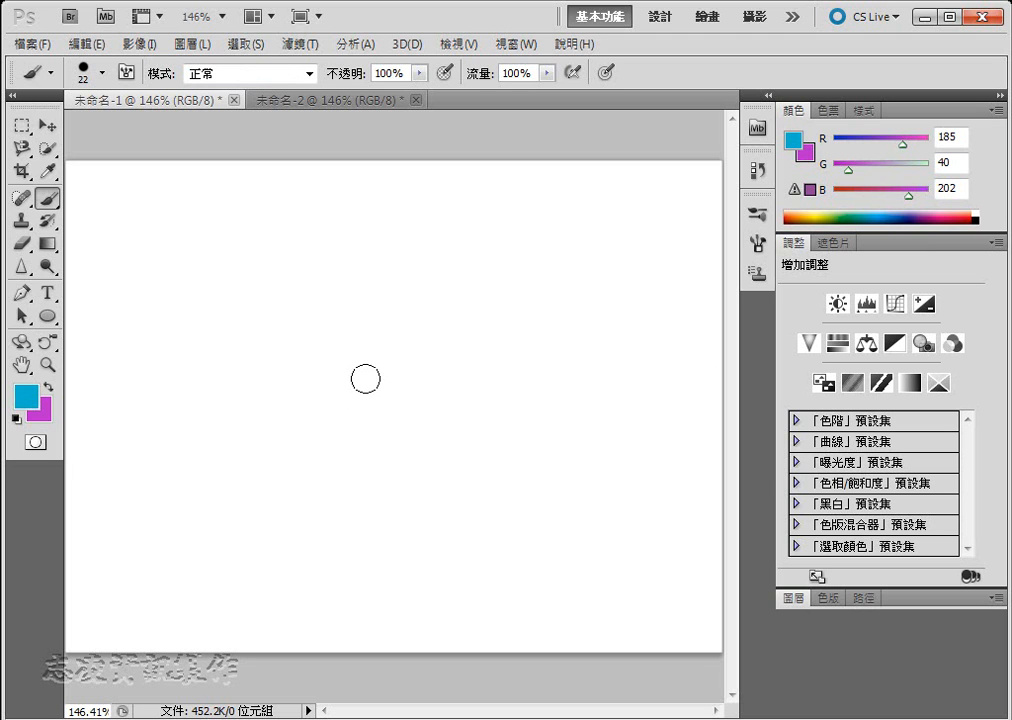
Enlarge the brush to 42 px and soften its edge directly on the canvas
key(alt)
mouse_move(313, 388)
mouse_down()
mouse_move(375, 395)
mouse_move(296, 406)
mouse_move(350, 403)
mouse_move(333, 412)
mouse_move(312, 404)
mouse_move(308, 328)
mouse_move(309, 443)
mouse_move(303, 186)
mouse_move(309, 420)
mouse_move(316, 210)
mouse_up()
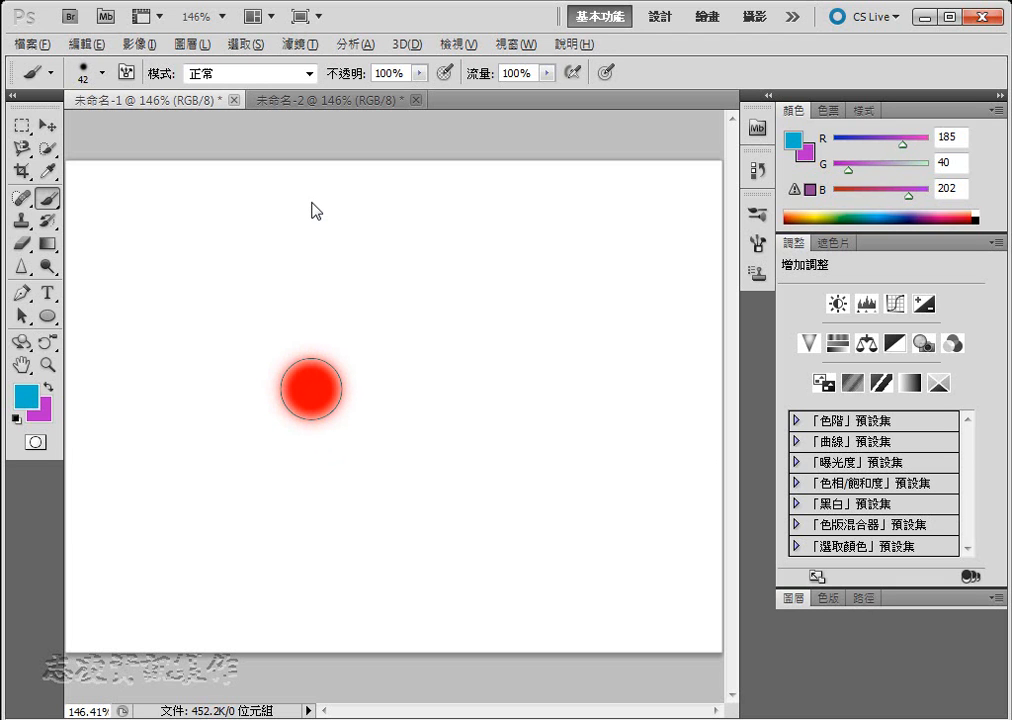
drag(311, 210, 313, 200)
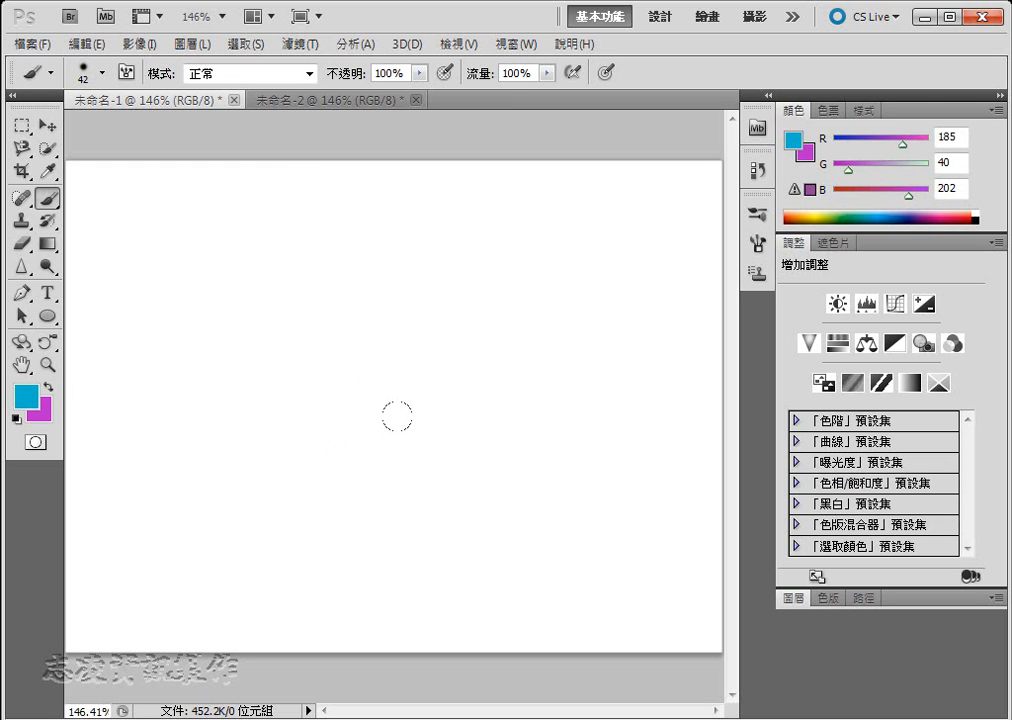
Examine the painting cursor and brush preview colour preferences without changing them
key(ctrl+k)
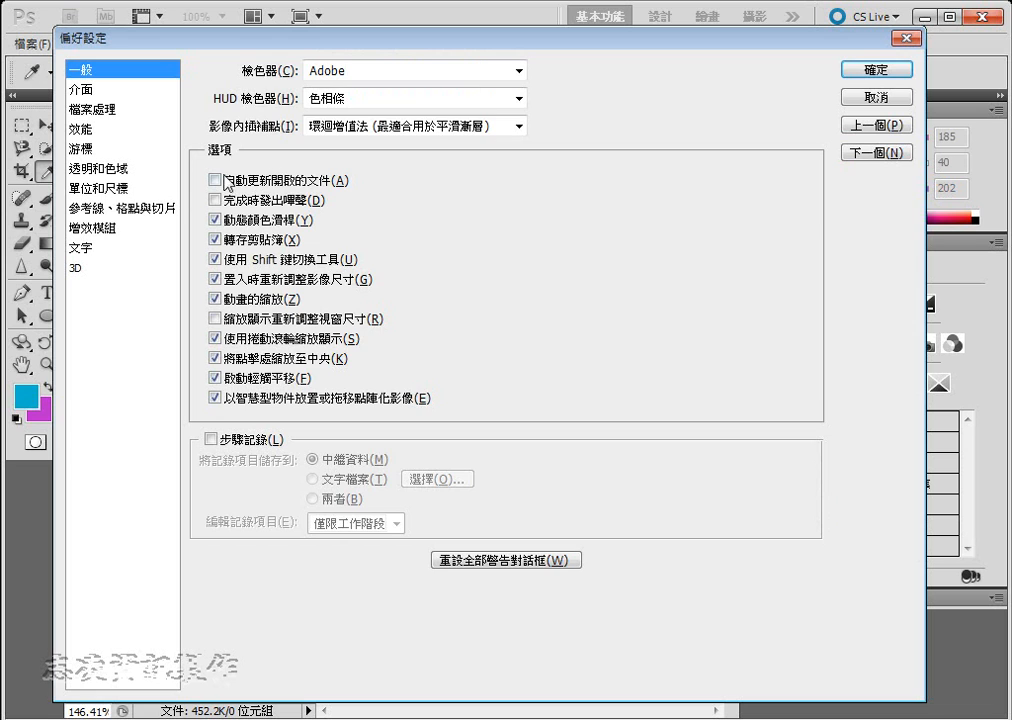
click(76, 148)
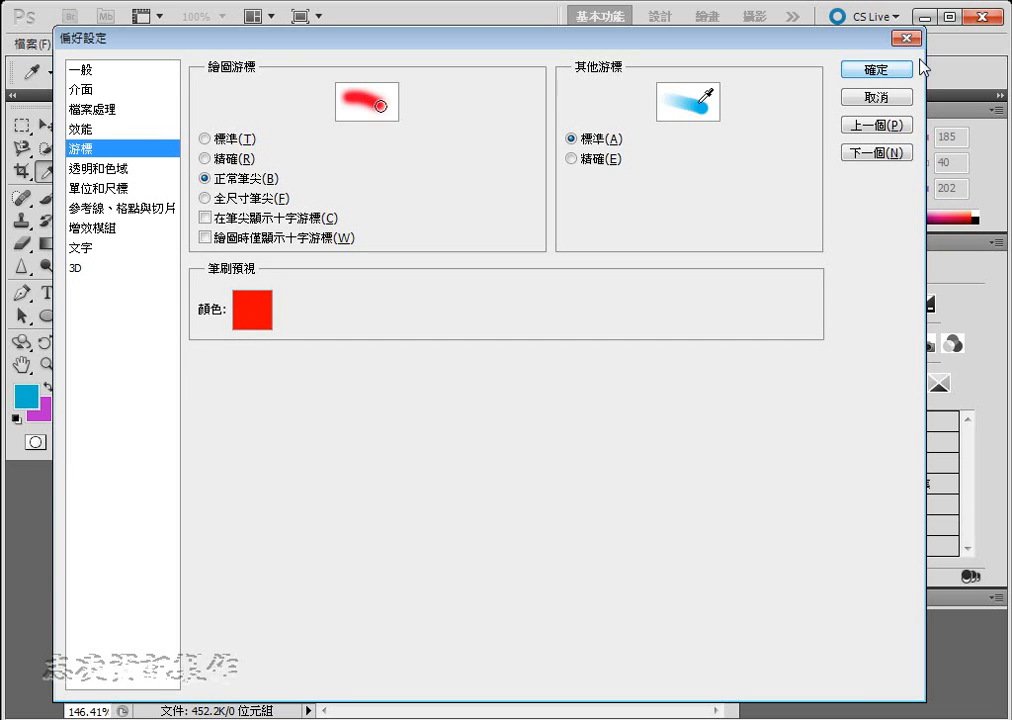
click(893, 101)
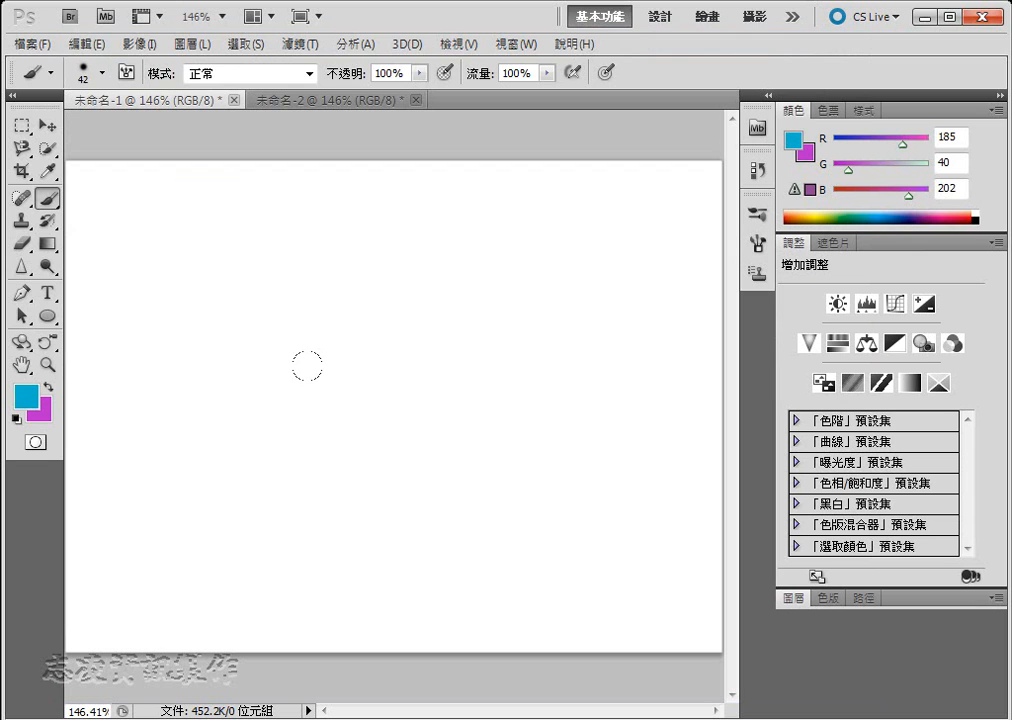
Reduce the brush to 8 px and paint a smiling octopus with a round head, wavy tentacles, curved eyes and a mouth
mouse_move(343, 389)
mouse_down()
mouse_move(385, 390)
mouse_move(347, 383)
mouse_move(316, 393)
mouse_move(337, 323)
mouse_move(341, 396)
mouse_up()
mouse_move(298, 430)
mouse_down()
mouse_move(325, 365)
mouse_move(385, 353)
mouse_move(440, 400)
mouse_move(421, 457)
mouse_up()
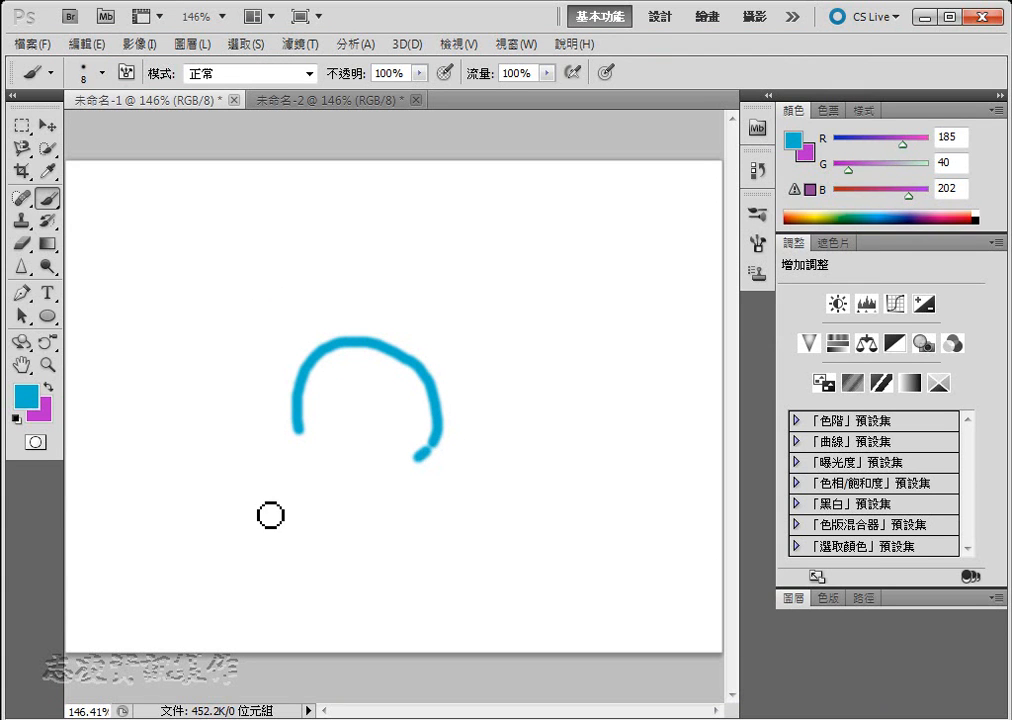
click(298, 462)
mouse_move(307, 473)
mouse_down()
mouse_move(282, 492)
mouse_move(268, 488)
mouse_up()
mouse_move(330, 476)
mouse_down()
mouse_move(278, 496)
mouse_move(327, 506)
mouse_move(311, 548)
mouse_up()
drag(362, 488, 411, 538)
drag(408, 494, 505, 498)
mouse_move(337, 397)
mouse_down()
mouse_move(347, 408)
mouse_move(358, 393)
mouse_move(406, 398)
mouse_up()
mouse_move(355, 425)
mouse_down()
mouse_move(397, 440)
mouse_move(413, 410)
mouse_up()
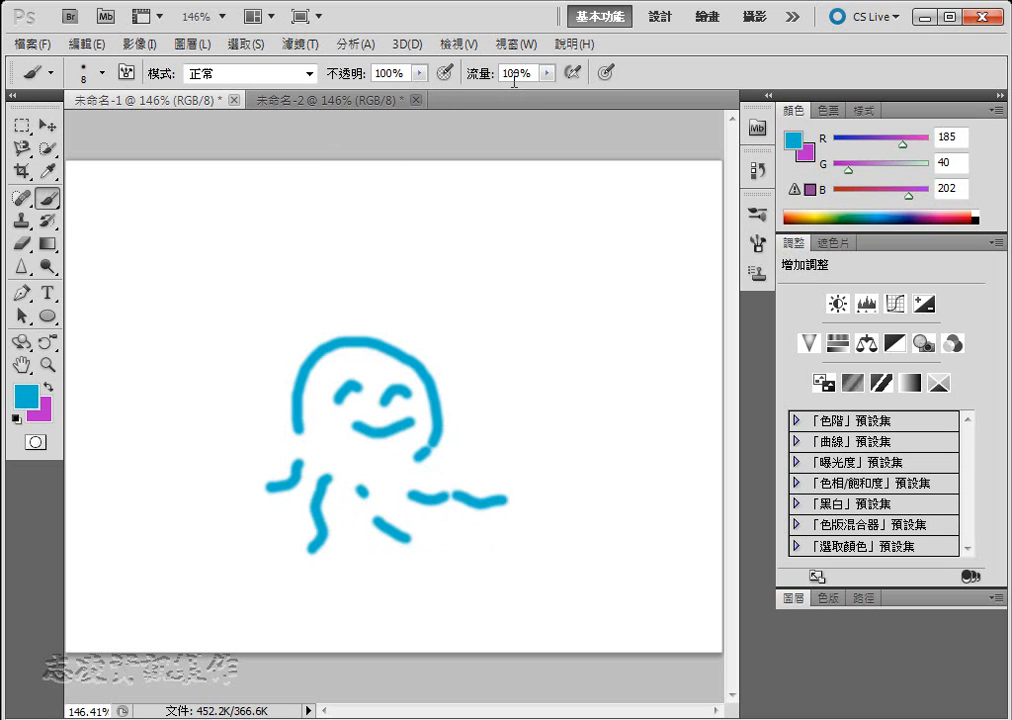
Switch to the 未命名-2 document and set the brush opacity to 24% and flow to 52%
click(297, 104)
click(419, 73)
drag(418, 91, 345, 117)
click(547, 73)
mouse_move(526, 98)
mouse_down()
mouse_move(490, 117)
mouse_move(499, 115)
mouse_up()
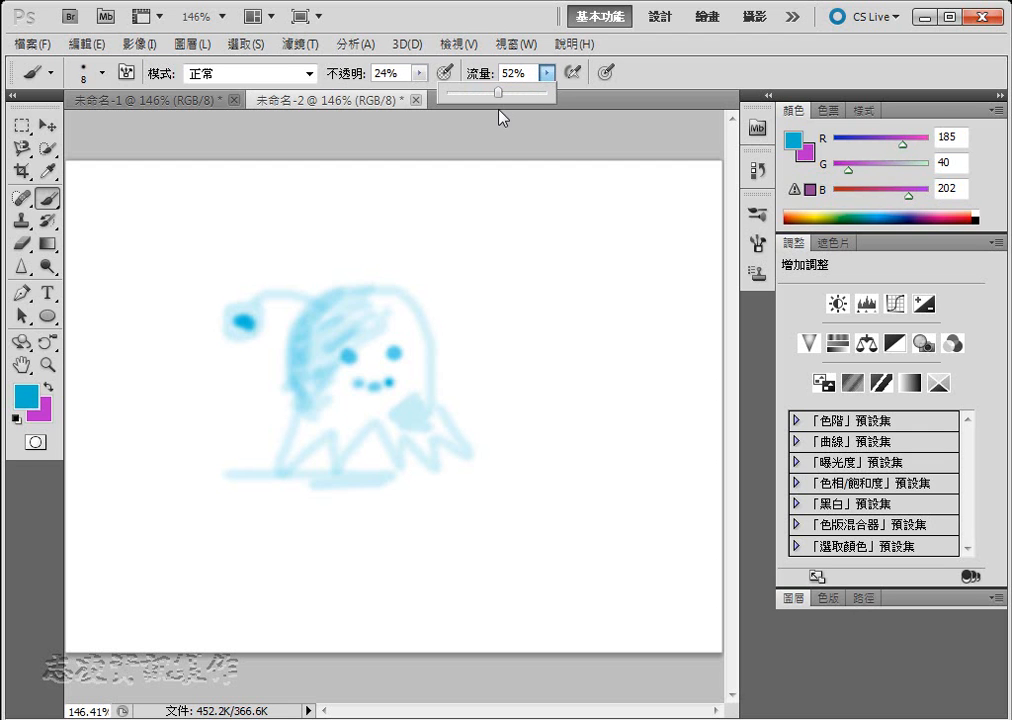
Shade the lower-left side of the ghost figure and paint a straight line sloping downward at its upper right
click(345, 418)
mouse_move(332, 411)
mouse_down()
mouse_move(312, 456)
mouse_move(331, 435)
mouse_up()
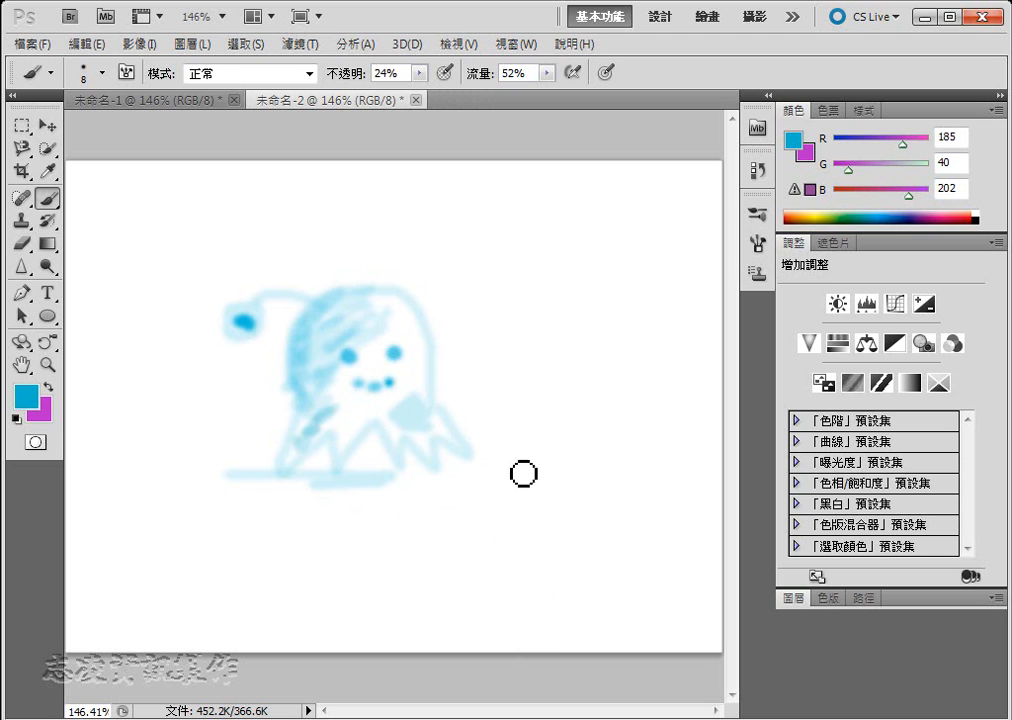
click(471, 233)
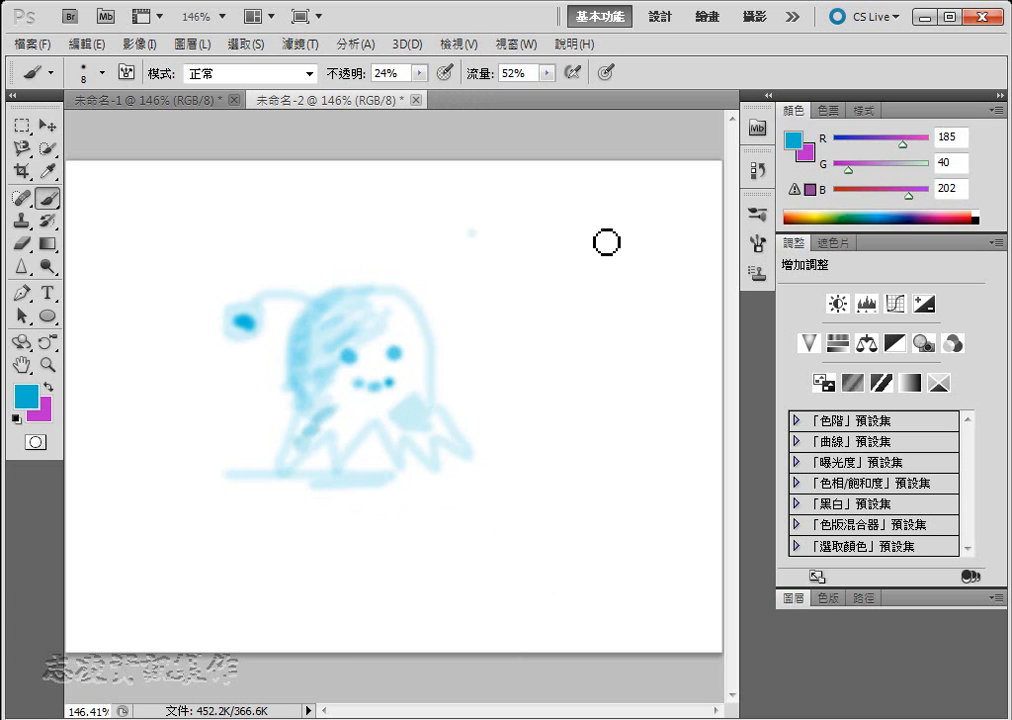
shift+click(654, 303)
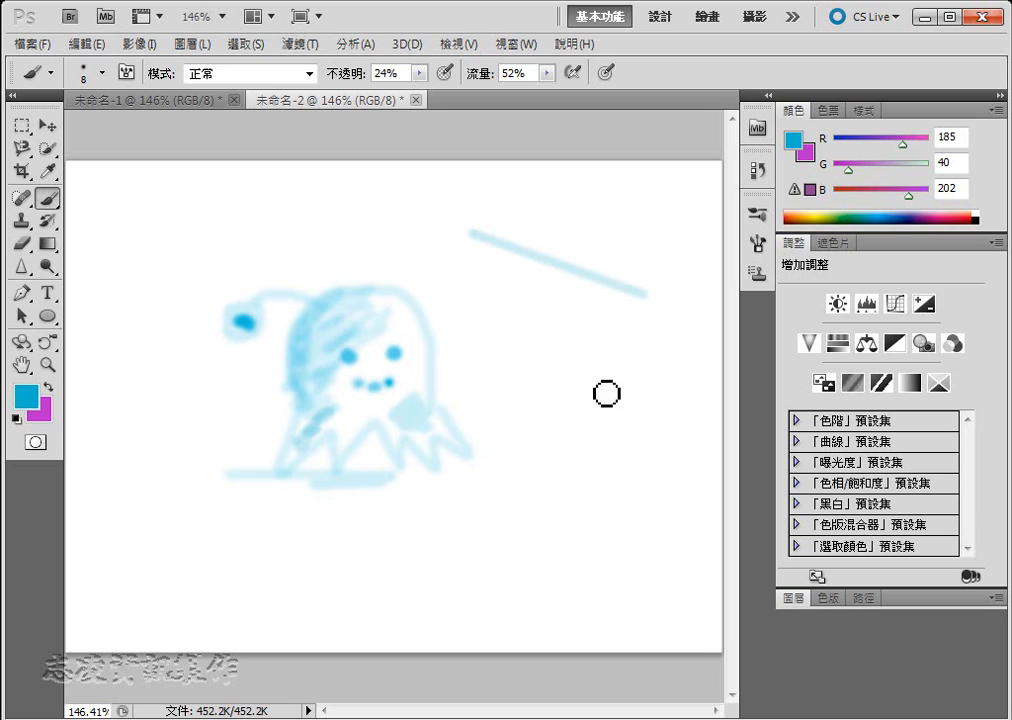
Enable the airbrush effect, enlarge the brush to 36 px, and set both opacity and flow to 100%
click(573, 72)
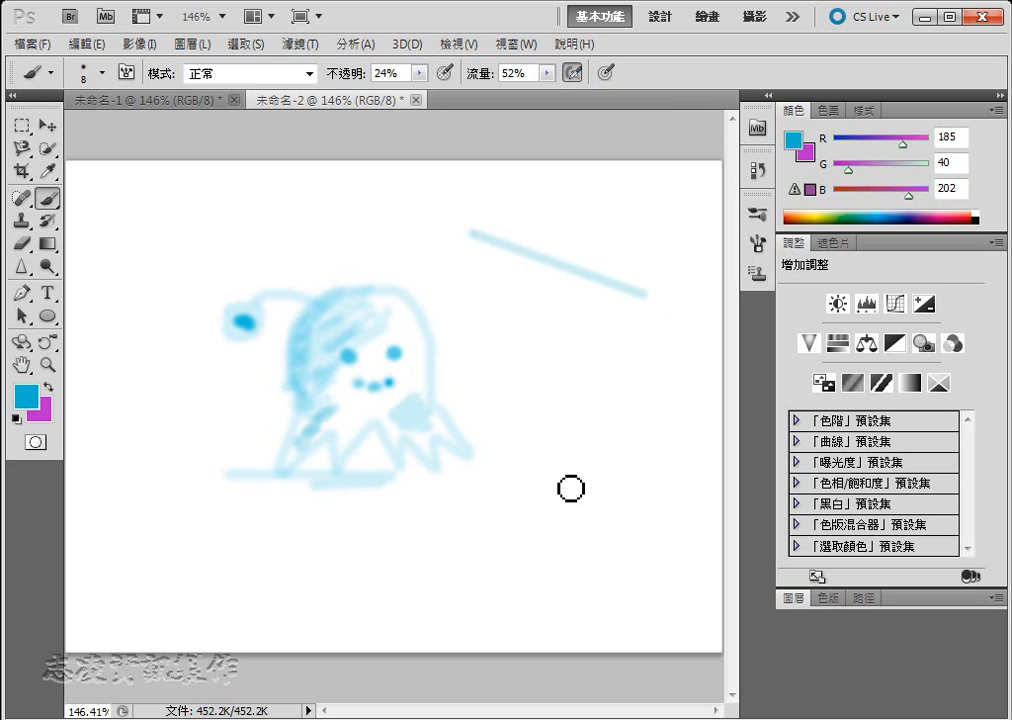
mouse_move(554, 516)
mouse_down()
mouse_move(589, 524)
mouse_move(576, 537)
mouse_move(565, 519)
mouse_up()
click(420, 73)
drag(420, 92, 605, 93)
click(549, 74)
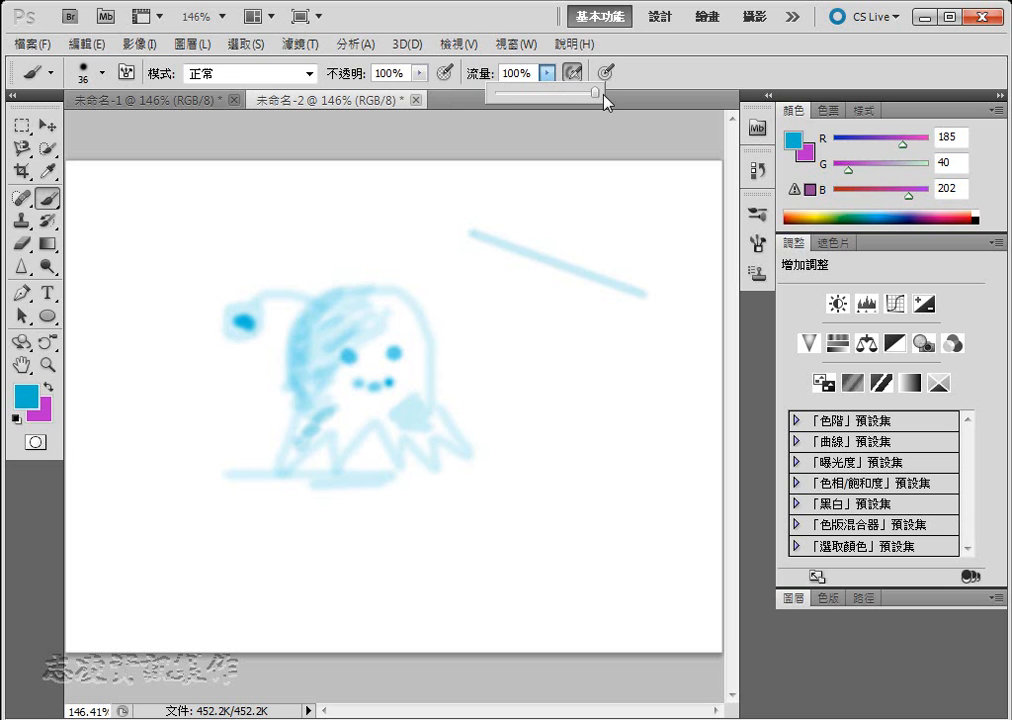
Paint one airbrush dot on the straight line and four below the ghost figure, alternating brief and sustained dabs
click(592, 261)
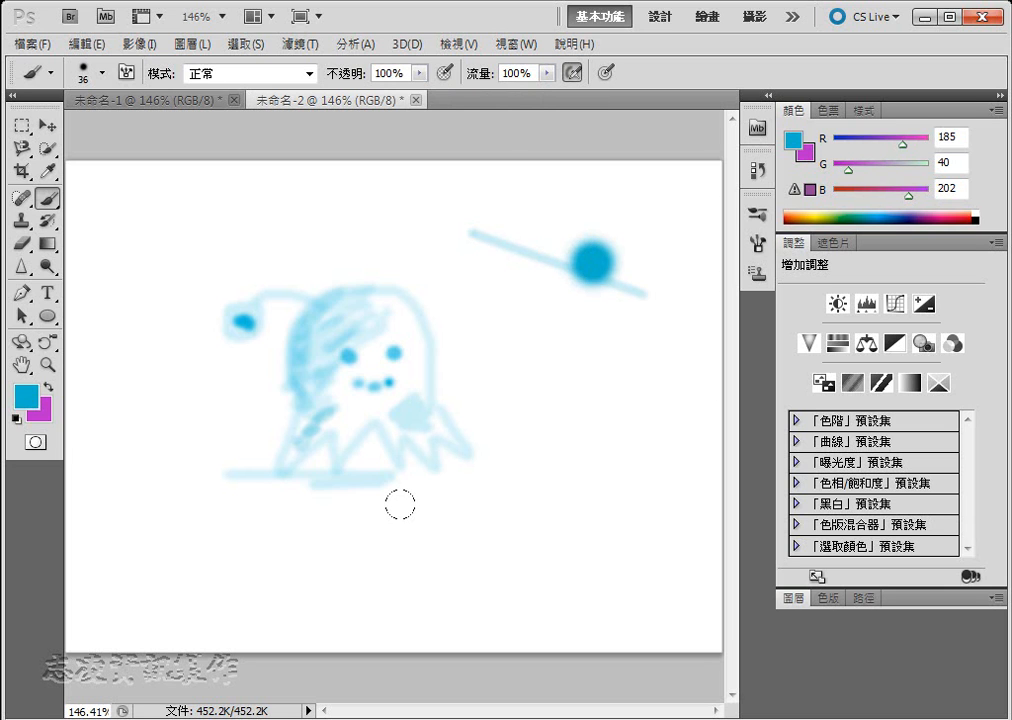
click(238, 566)
drag(342, 571, 342, 571)
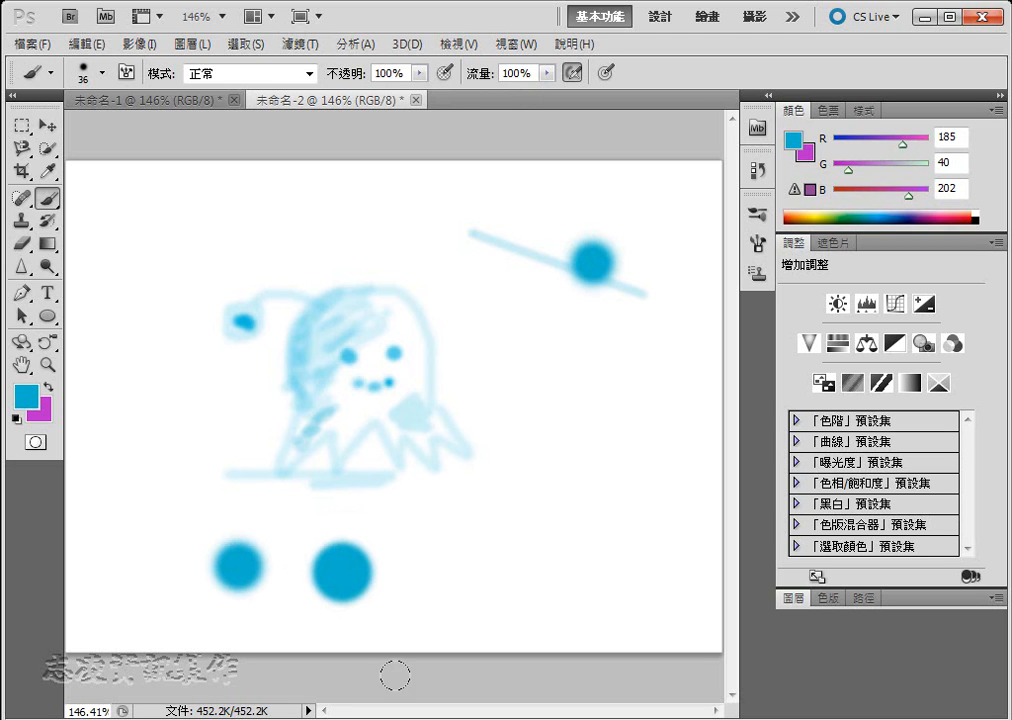
click(459, 547)
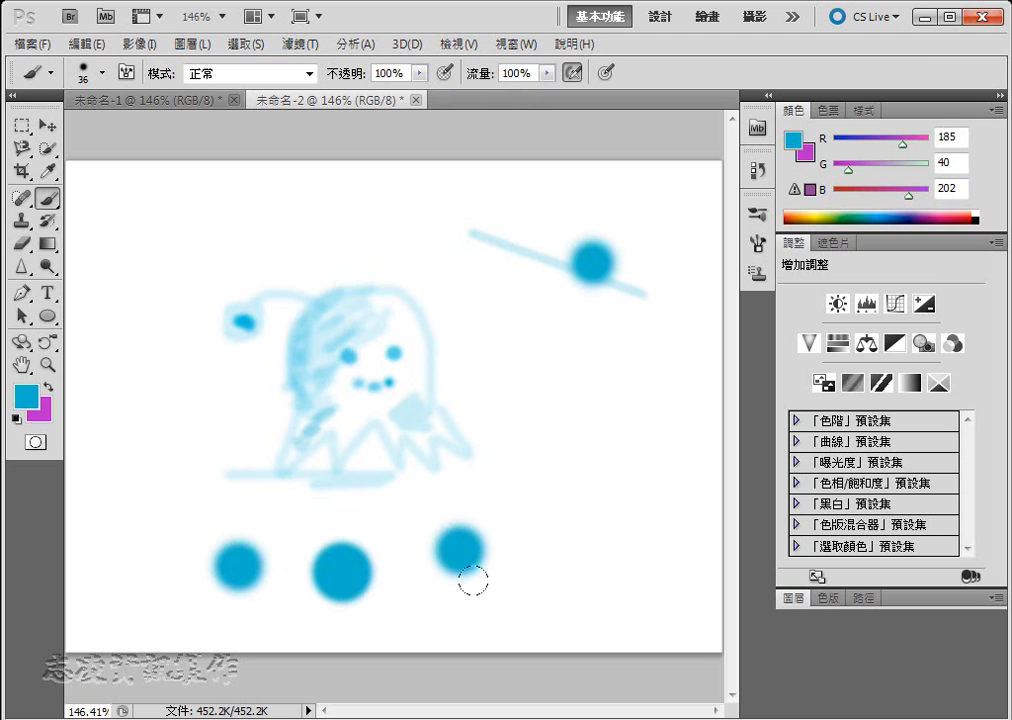
click(535, 544)
drag(535, 544, 535, 544)
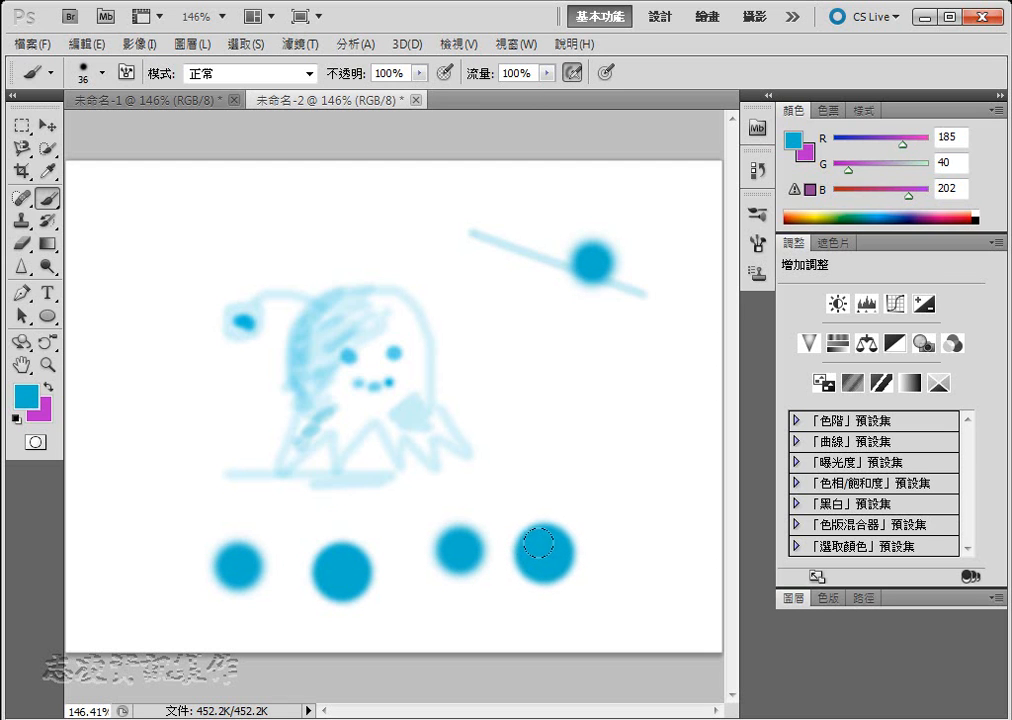